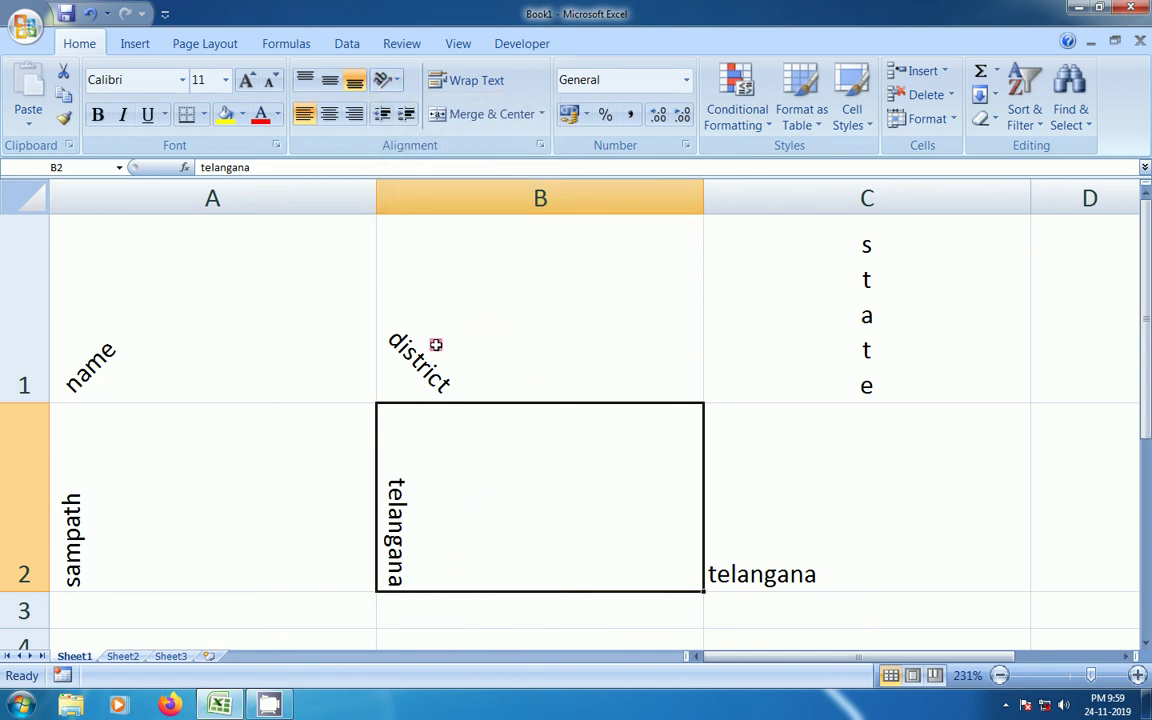
Step: Set the text orientation of the name heading in cell A1 to 0 degrees through the Format Cells alignment settings
{"action": "left_click", "coordinate": [436, 344]}
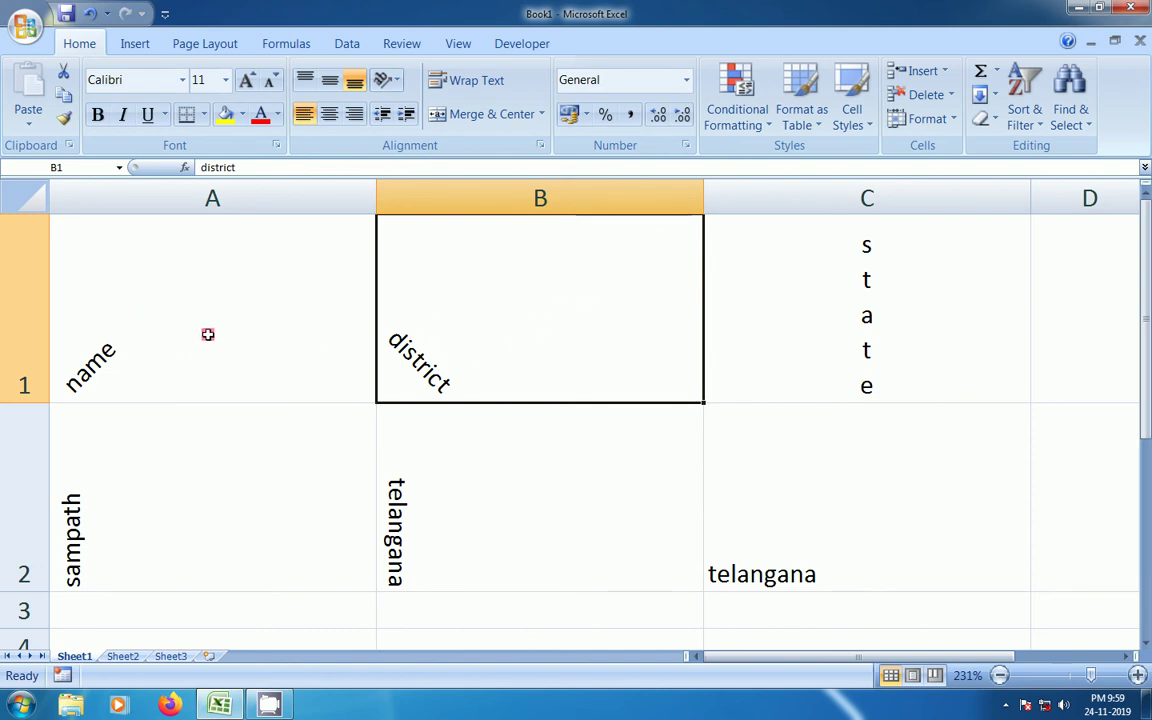
{"action": "left_click", "coordinate": [168, 283]}
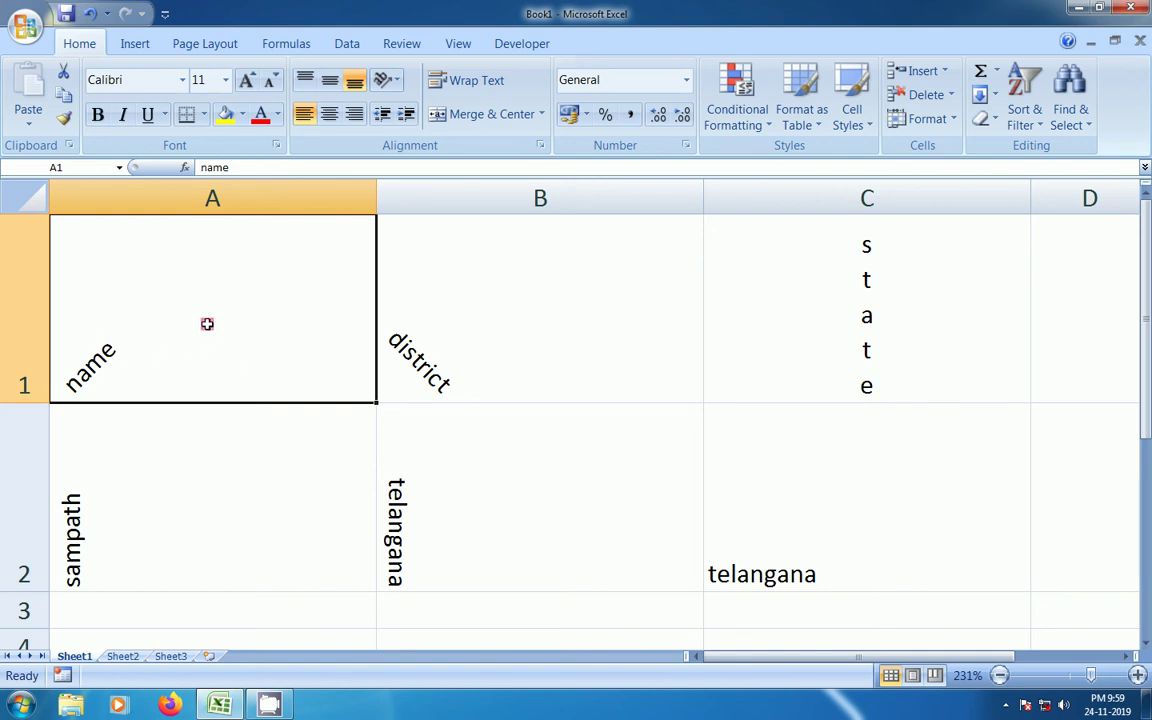
{"action": "left_click", "coordinate": [393, 80]}
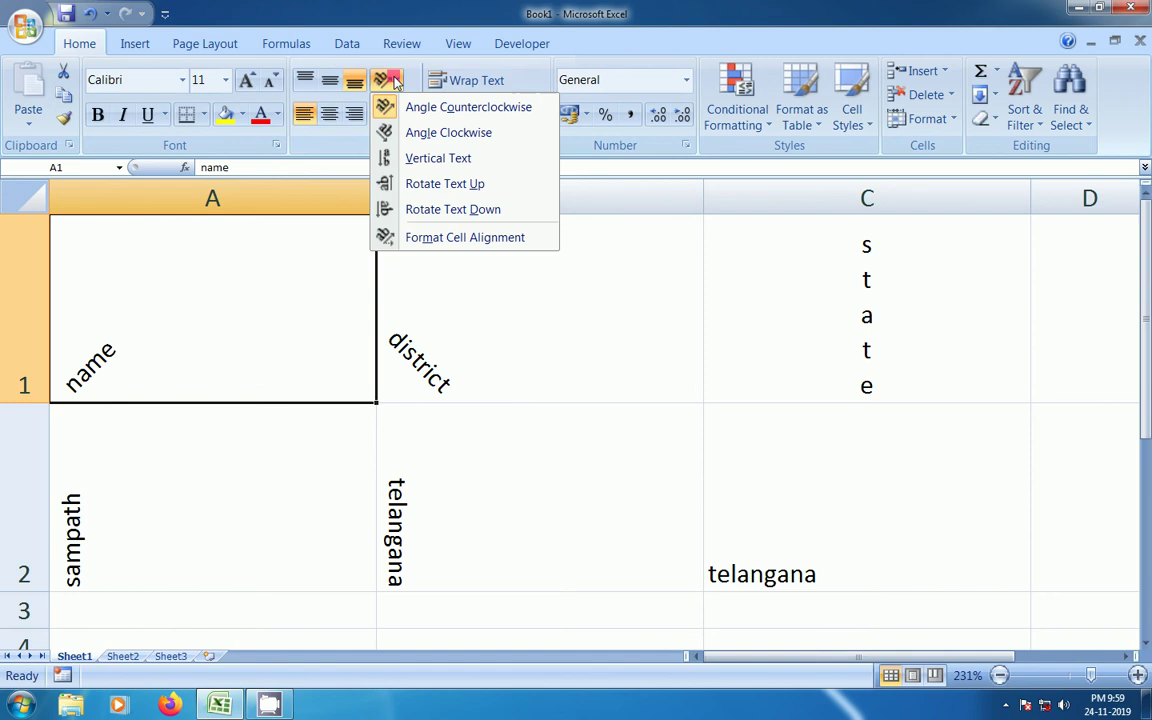
{"action": "left_click", "coordinate": [418, 242]}
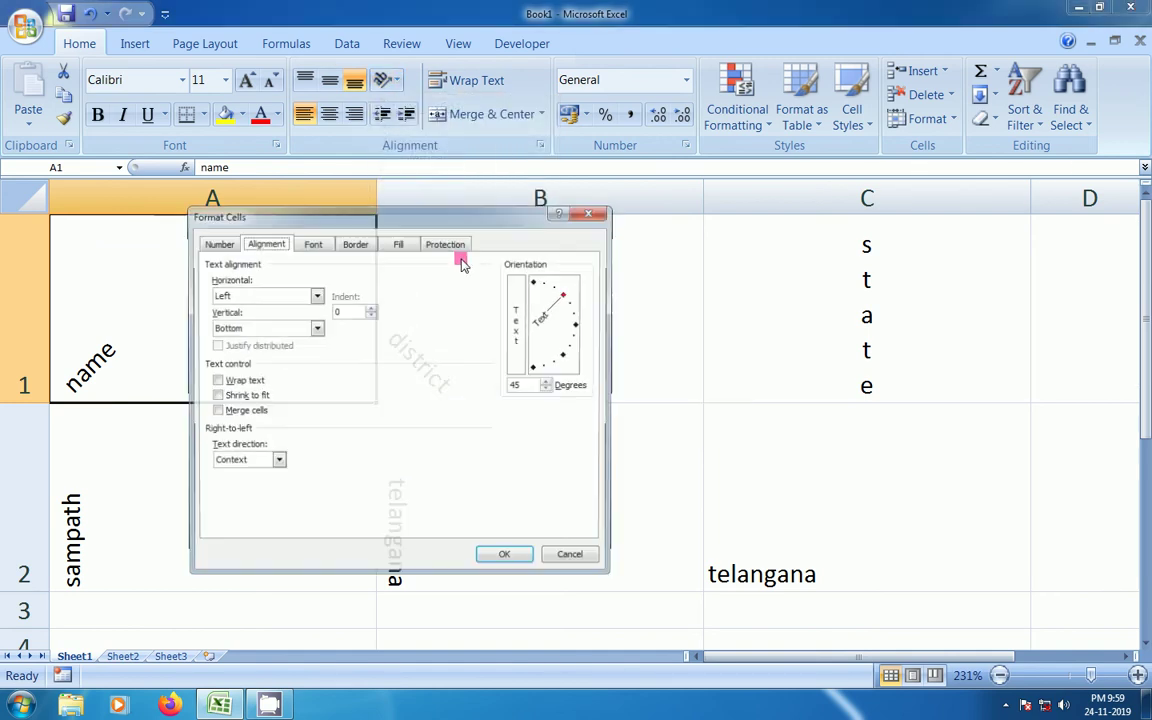
{"action": "left_click_drag", "start_coordinate": [378, 222], "coordinate": [580, 200]}
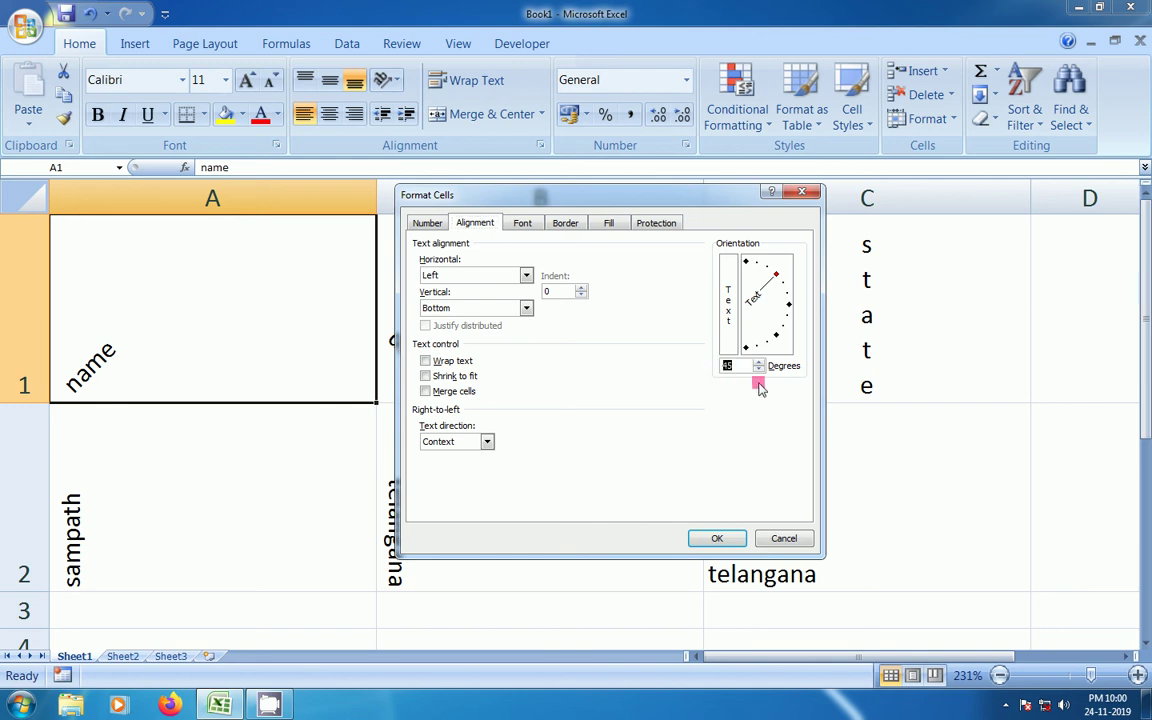
{"action": "double_click", "coordinate": [725, 365]}
{"action": "type", "text": "0"}
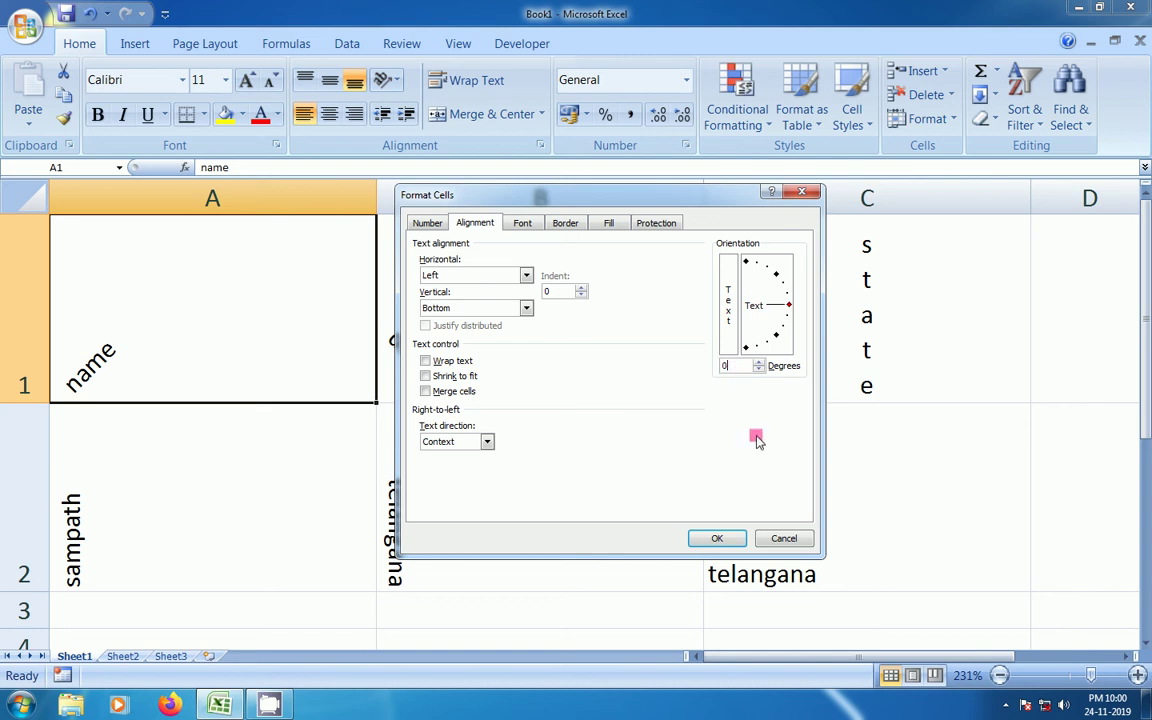
{"action": "left_click", "coordinate": [716, 538]}
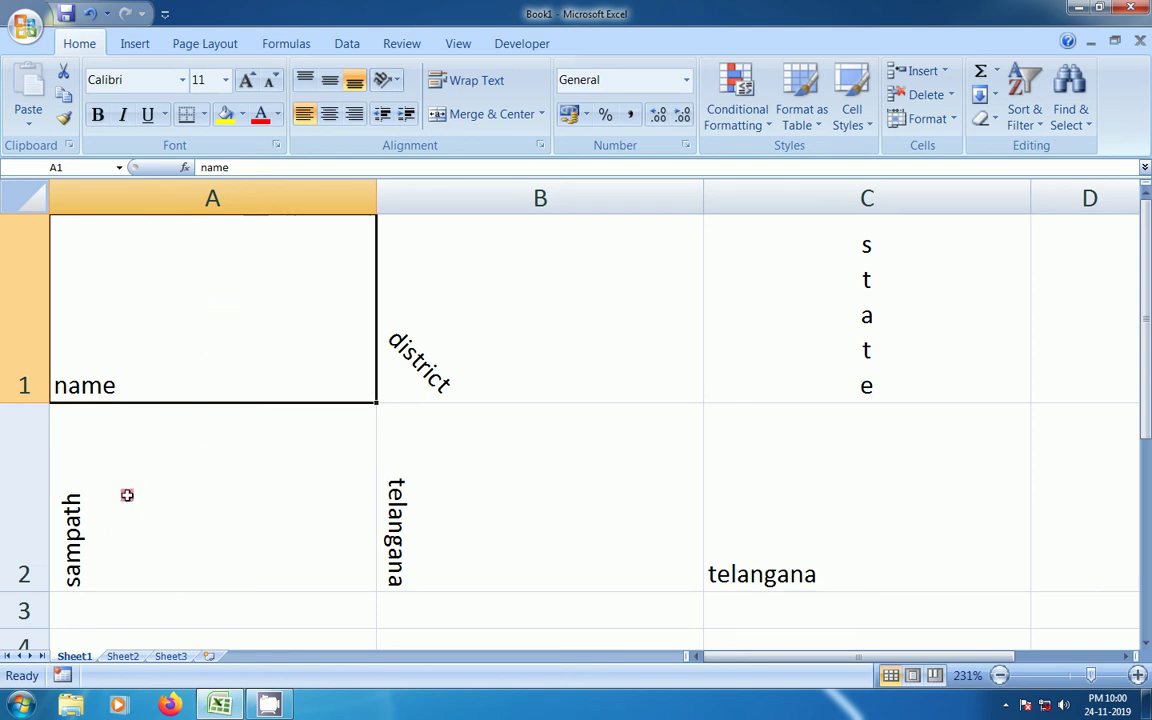
Step: Set the text orientation of cells A2, B2, B1 and C1 together to 0 degrees in the cell alignment settings
{"action": "left_click_drag", "start_coordinate": [127, 497], "coordinate": [430, 505]}
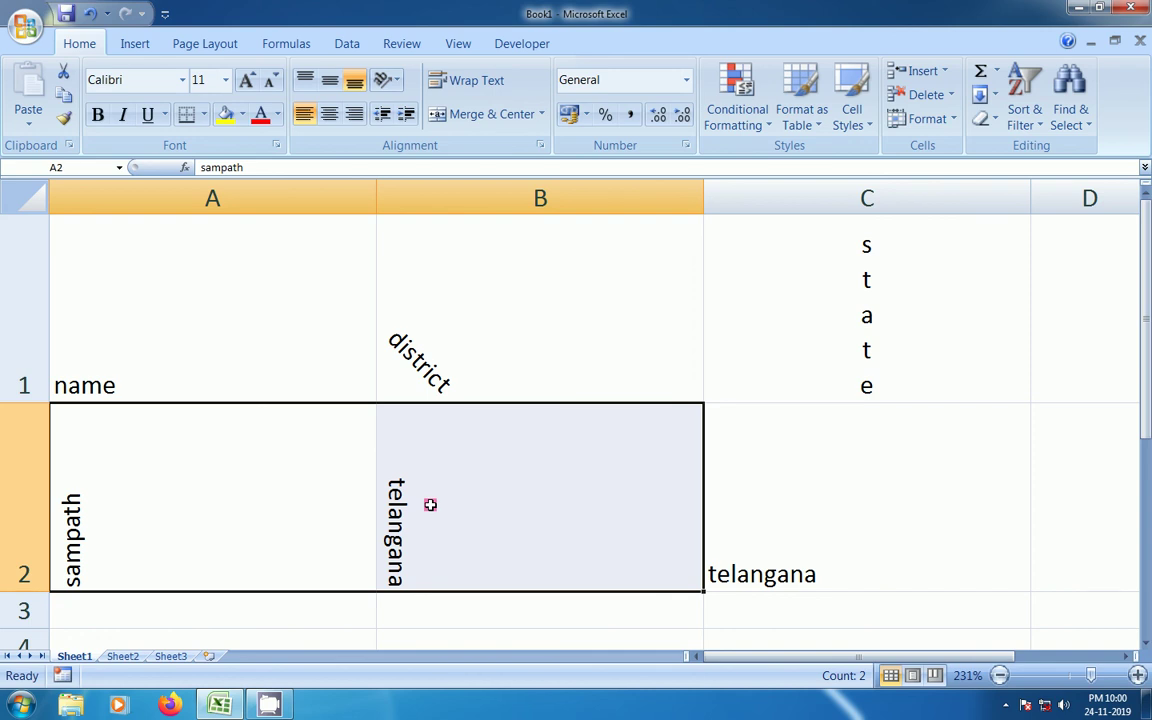
{"action": "left_click", "coordinate": [527, 302], "text": "ctrl"}
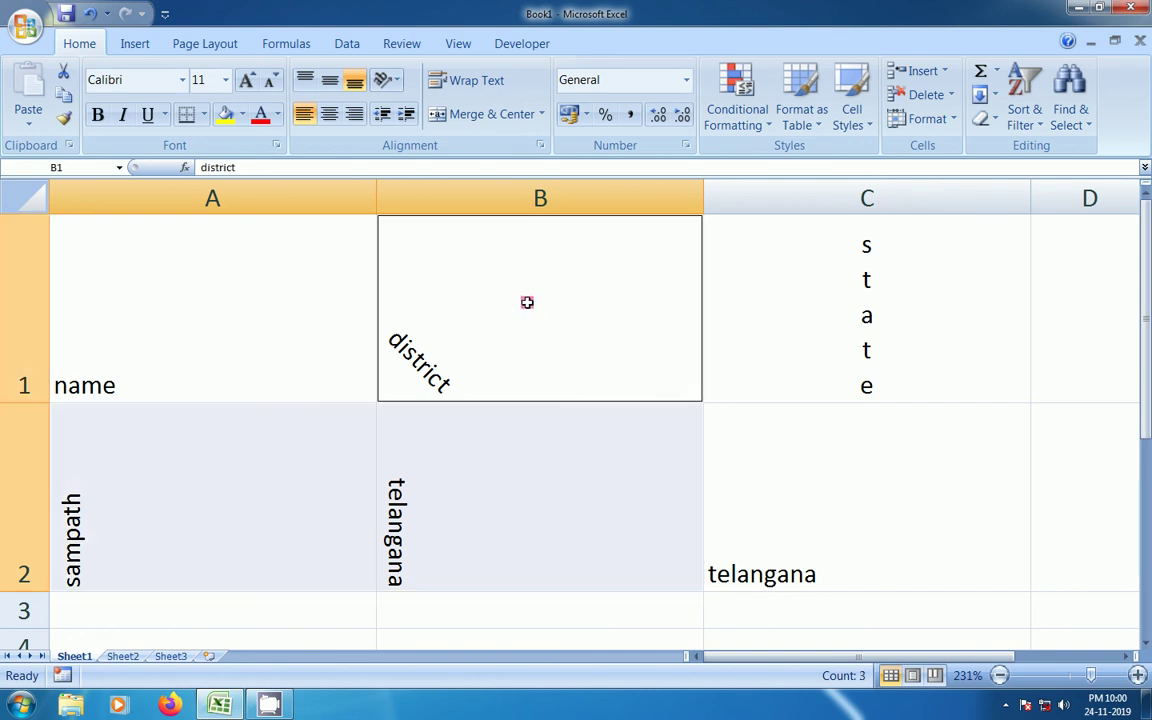
{"action": "left_click", "coordinate": [837, 322], "text": "ctrl"}
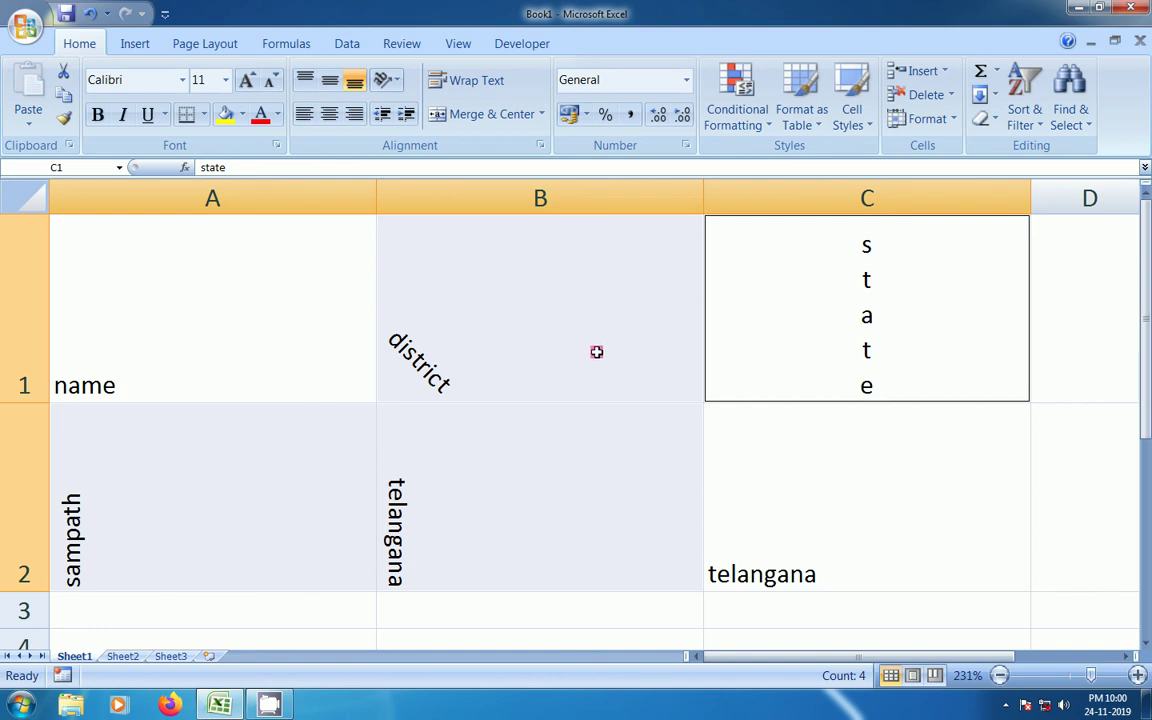
{"action": "left_click", "coordinate": [396, 81]}
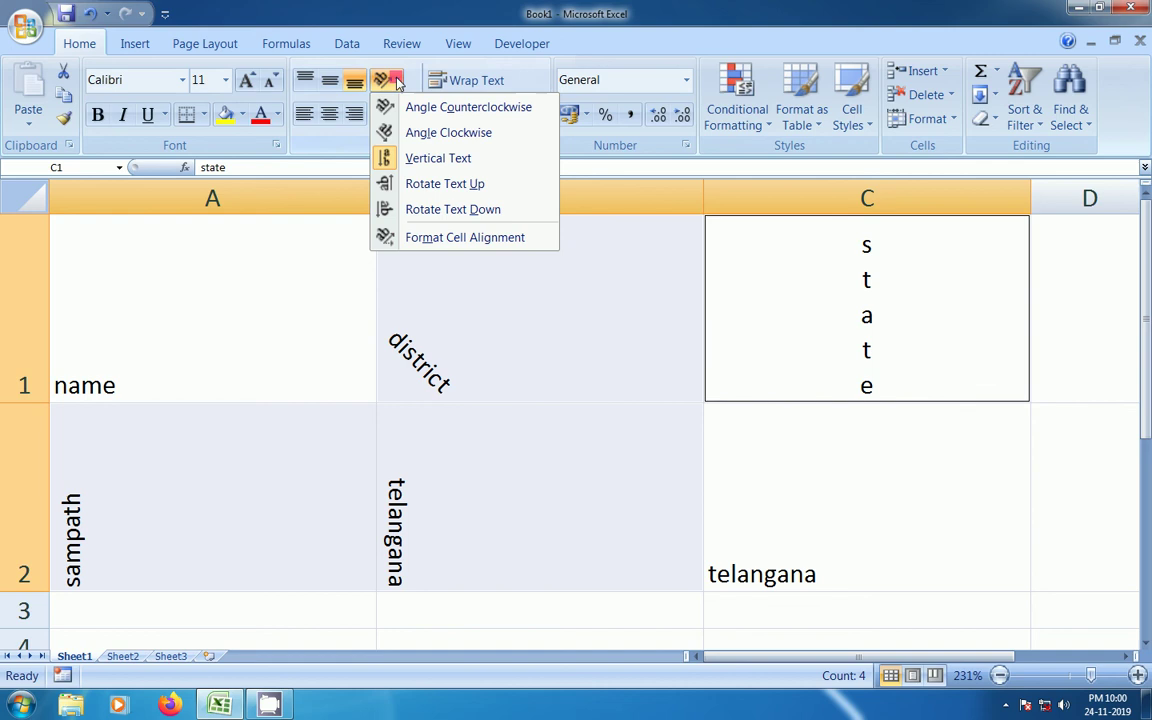
{"action": "left_click", "coordinate": [418, 240]}
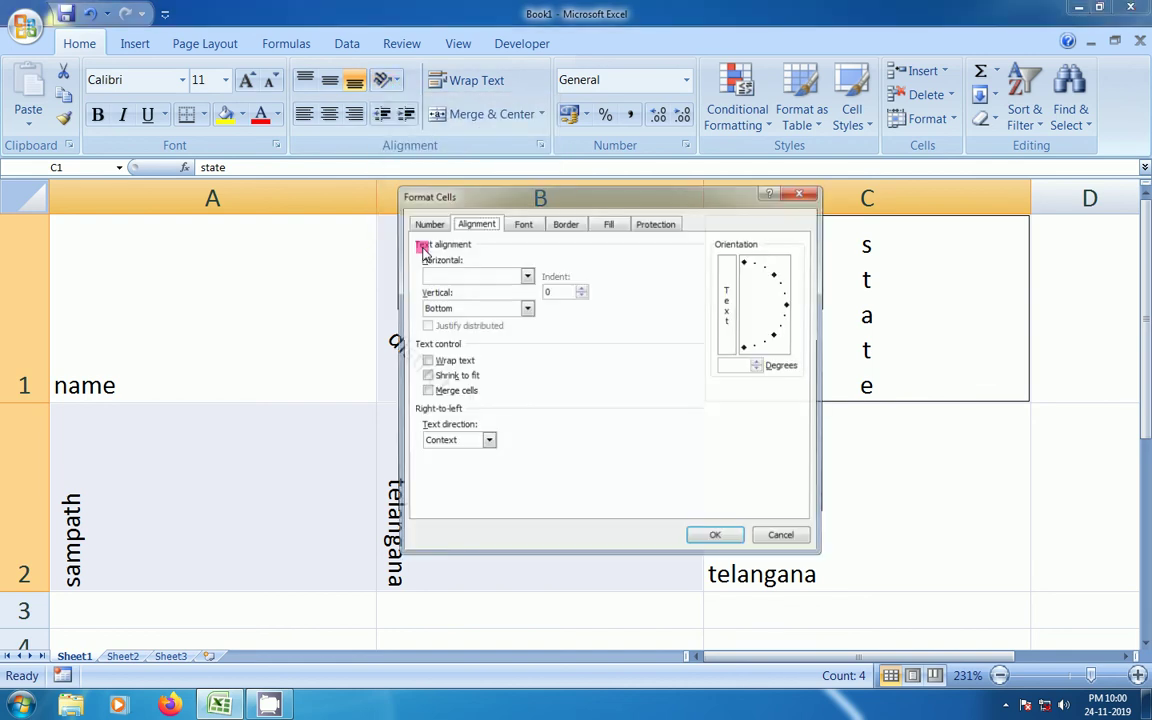
{"action": "left_click_drag", "start_coordinate": [464, 196], "coordinate": [428, 182]}
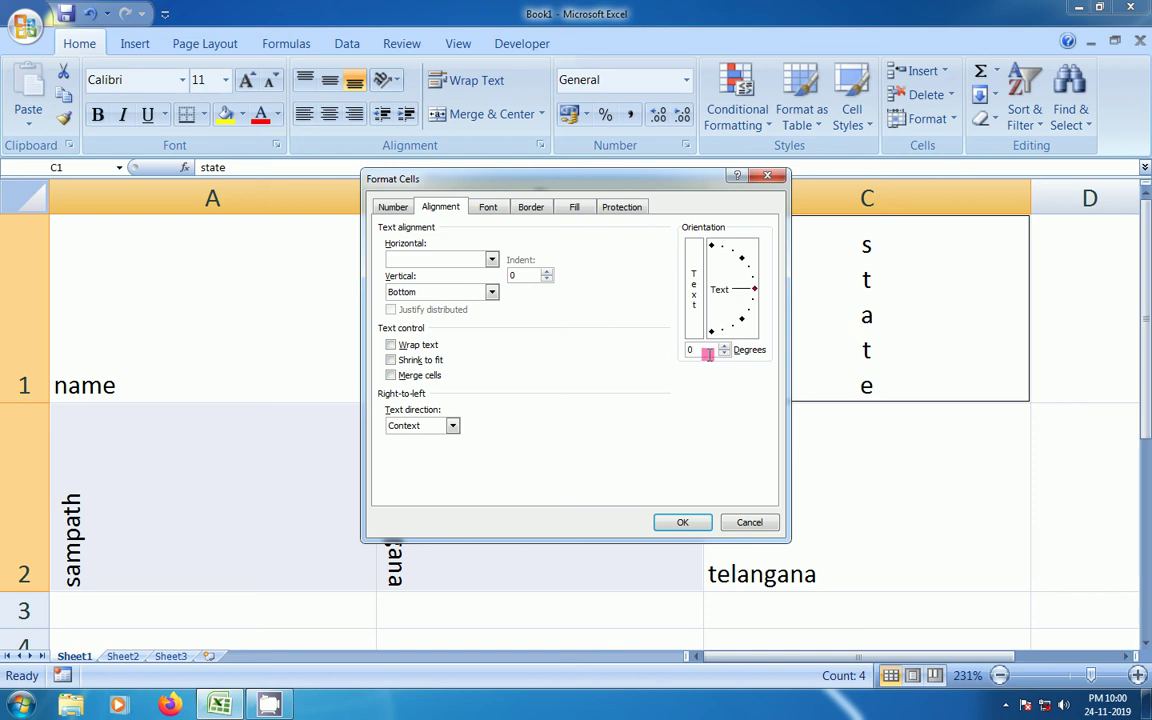
{"action": "left_click", "coordinate": [686, 523]}
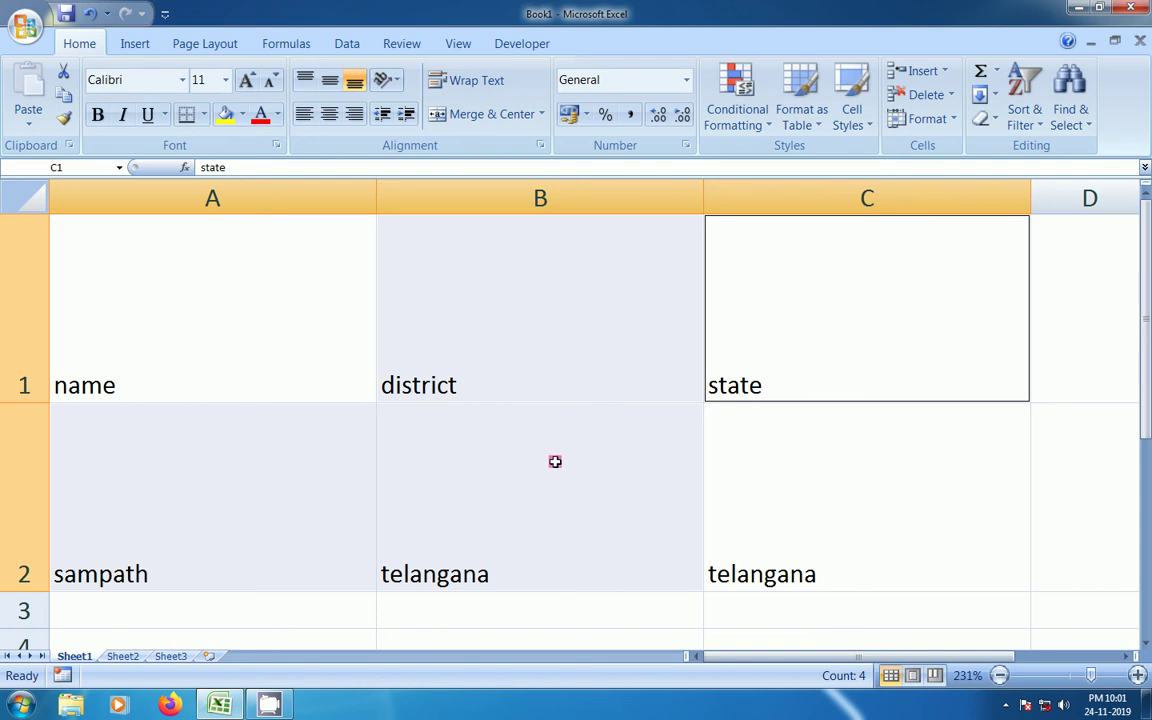
Step: Rotate the district heading in cell B1 upward to 82 degrees using the orientation dial in the cell alignment settings
{"action": "left_click", "coordinate": [552, 461]}
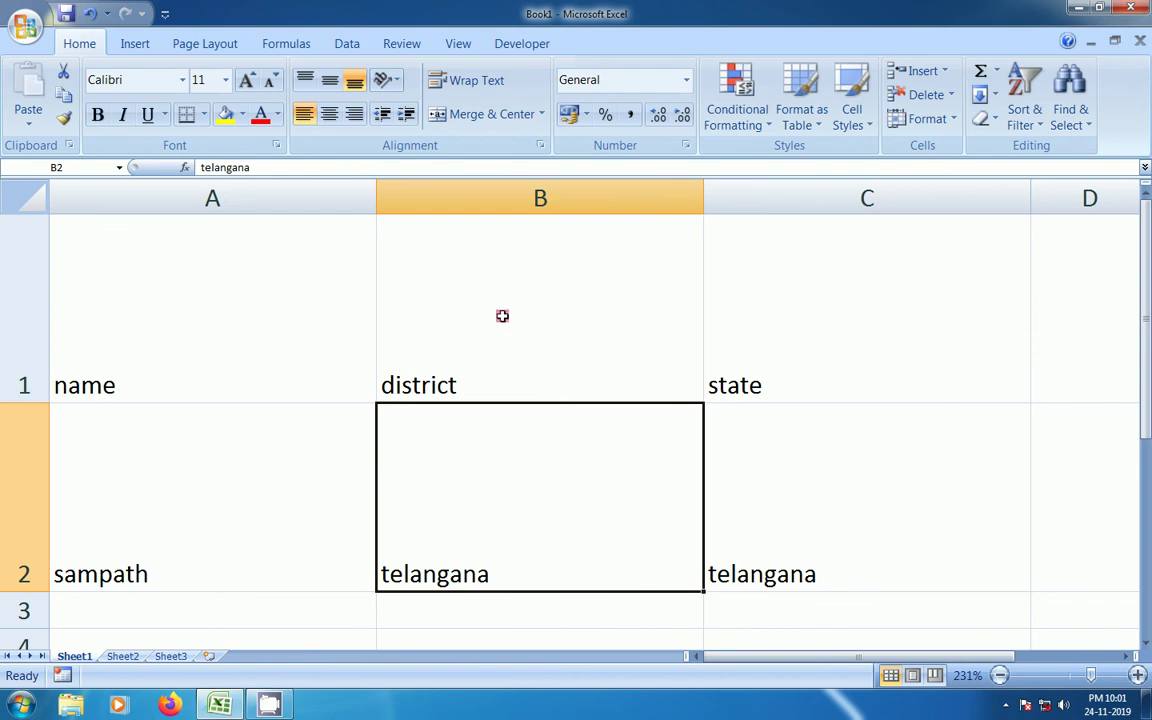
{"action": "left_click", "coordinate": [446, 288]}
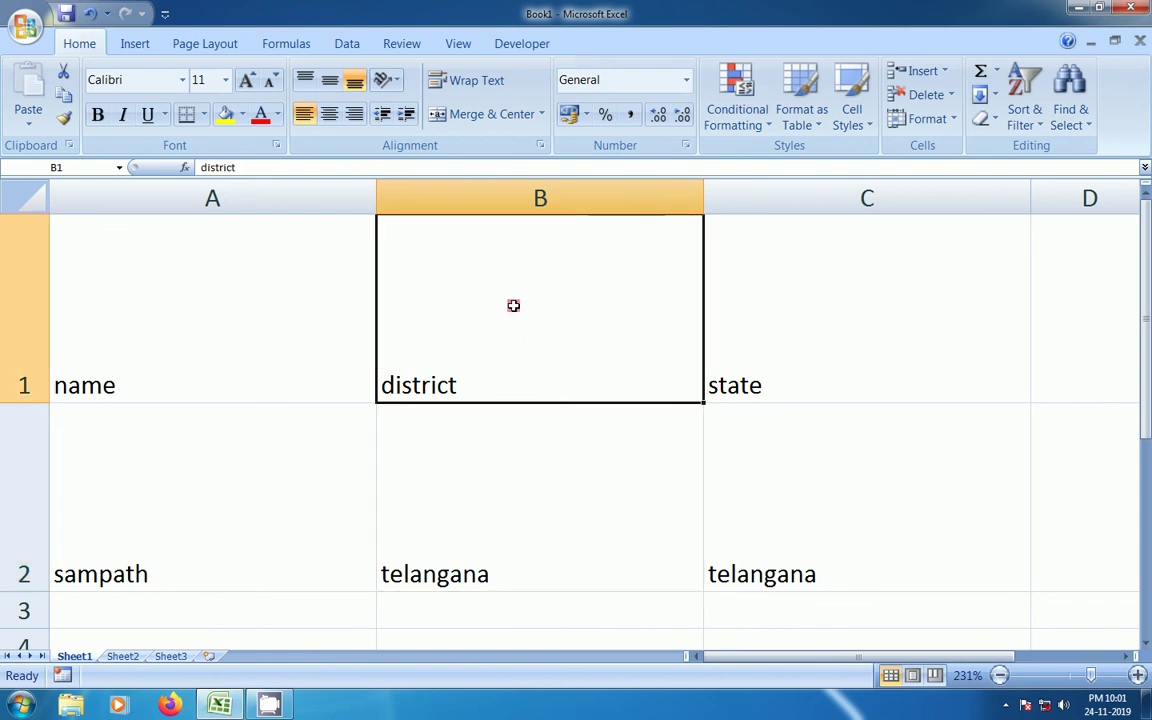
{"action": "left_click", "coordinate": [395, 80]}
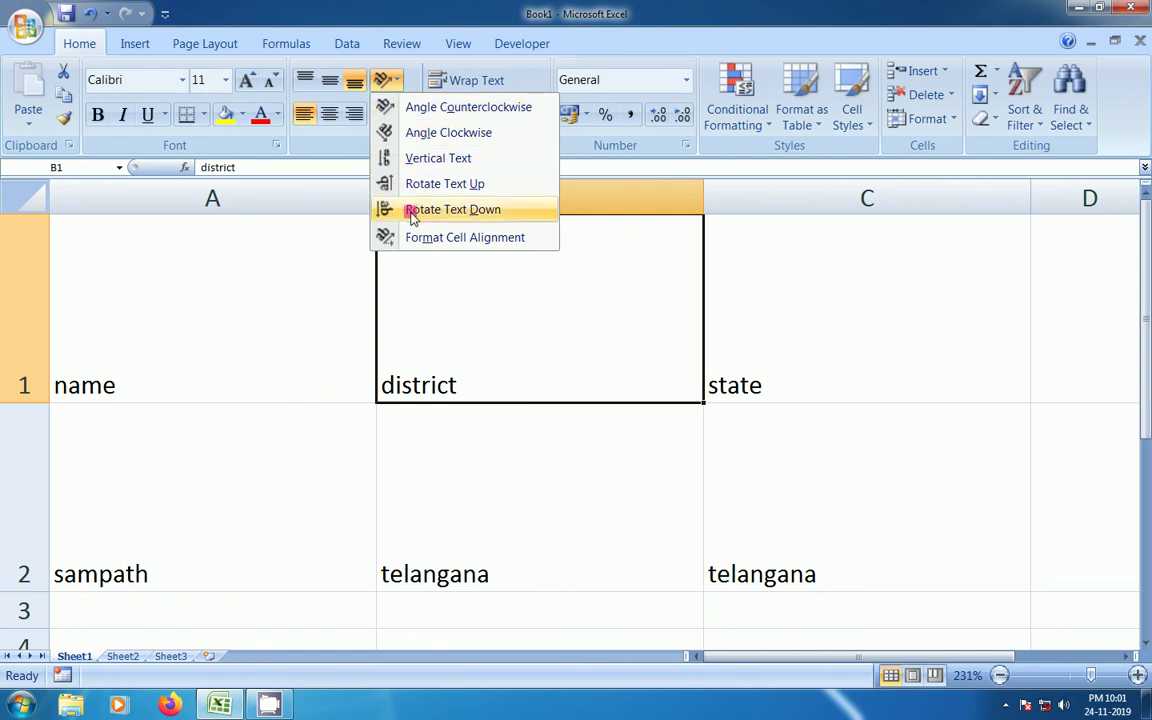
{"action": "left_click", "coordinate": [460, 330]}
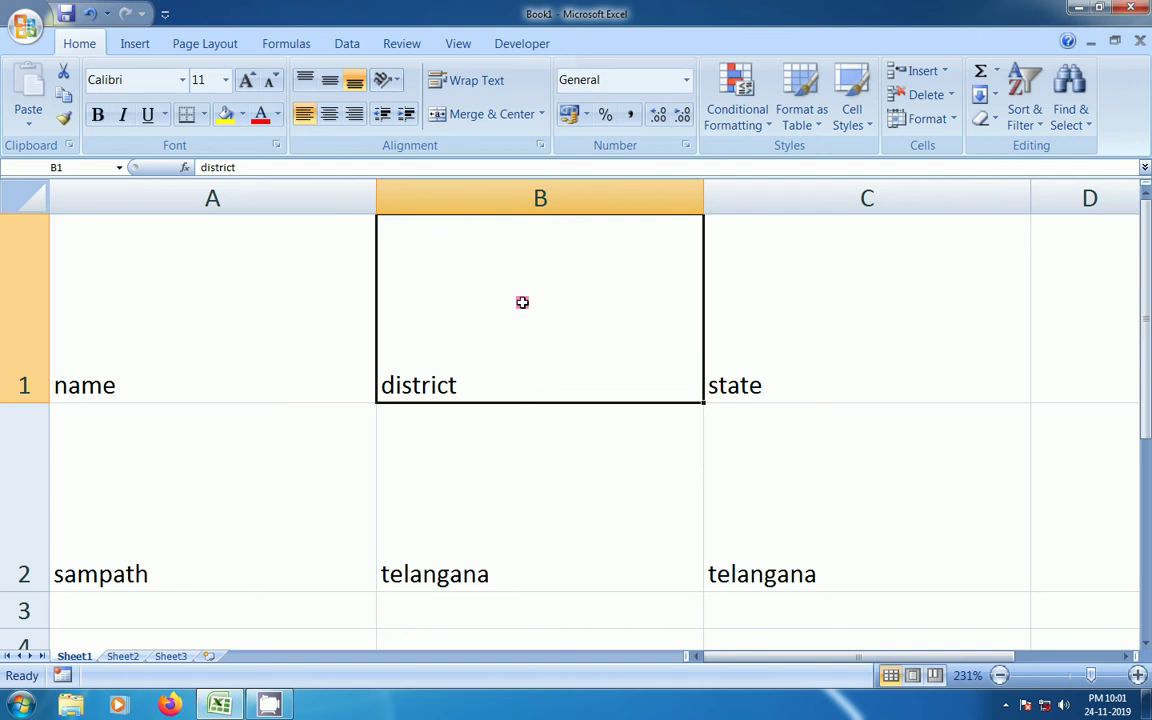
{"action": "left_click", "coordinate": [398, 82]}
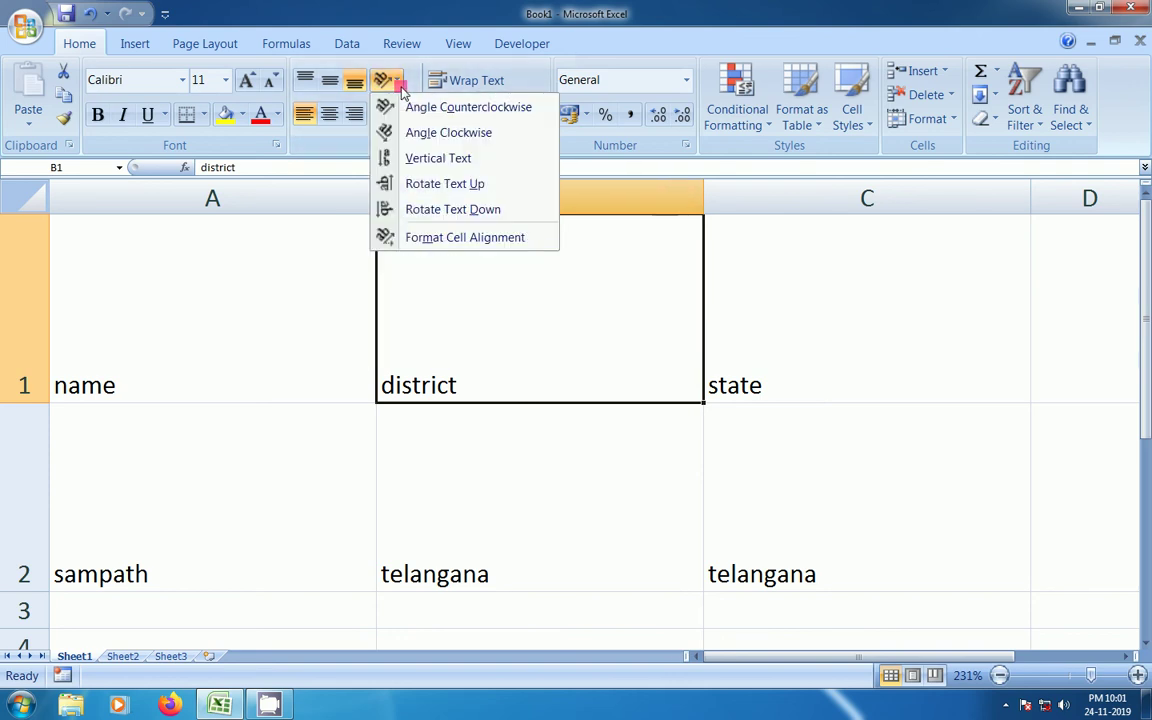
{"action": "left_click", "coordinate": [446, 246]}
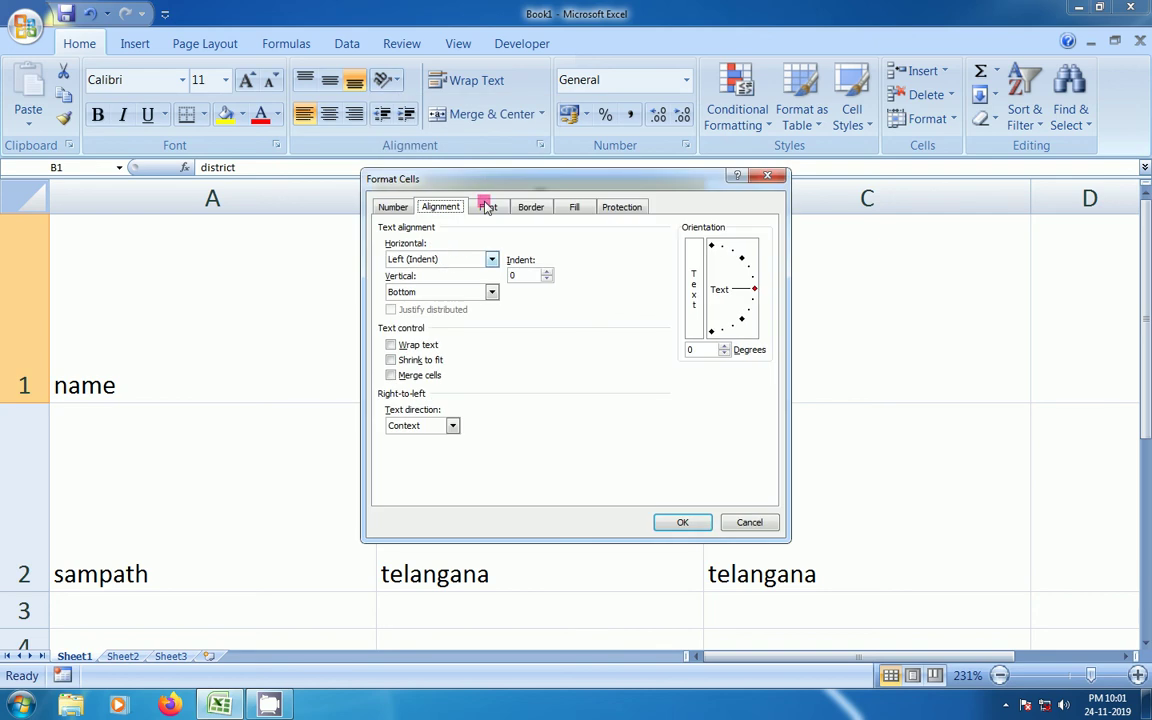
{"action": "left_click_drag", "start_coordinate": [491, 180], "coordinate": [677, 325]}
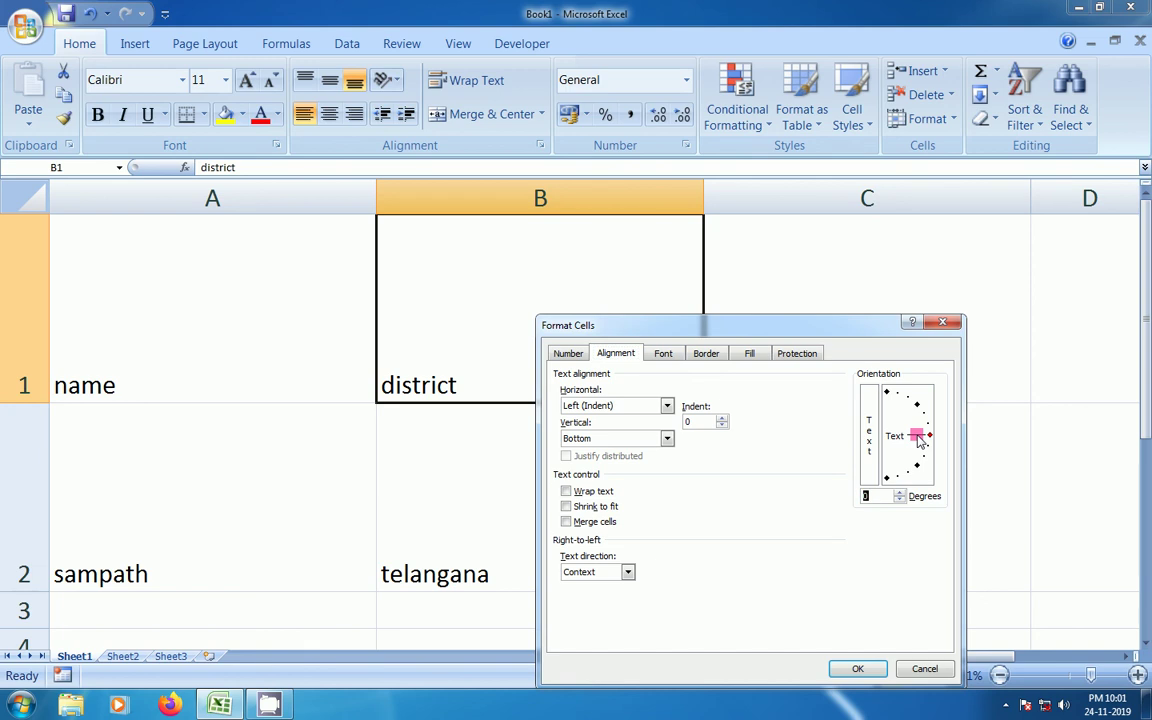
{"action": "left_click_drag", "start_coordinate": [919, 438], "coordinate": [901, 399]}
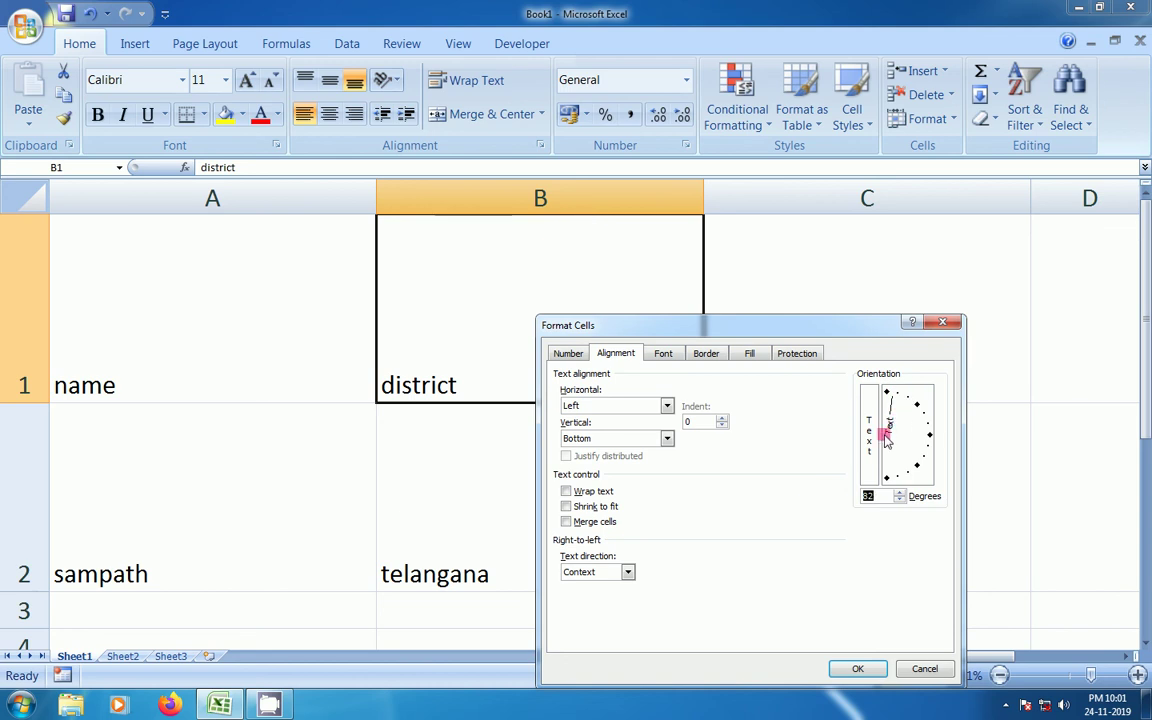
{"action": "left_click", "coordinate": [858, 669]}
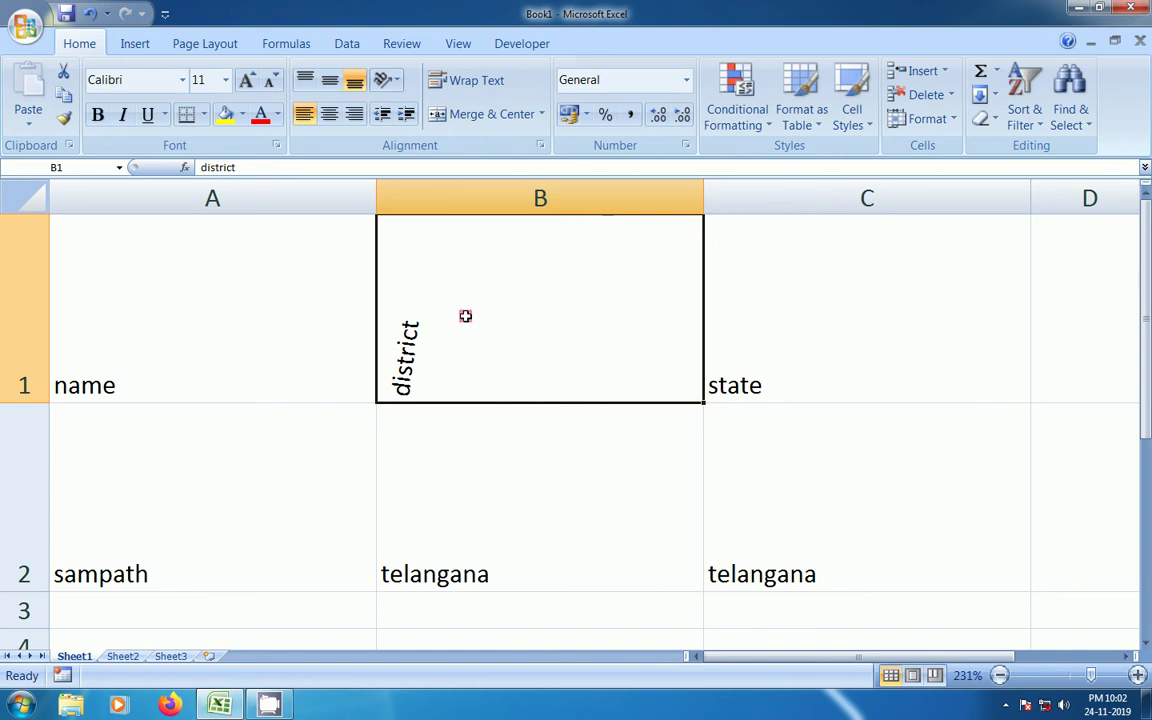
Step: Return the district heading in cell B1 to horizontal by setting its orientation dial to 0 degrees
{"action": "left_click", "coordinate": [458, 458]}
{"action": "left_click", "coordinate": [500, 315]}
{"action": "left_click", "coordinate": [397, 82]}
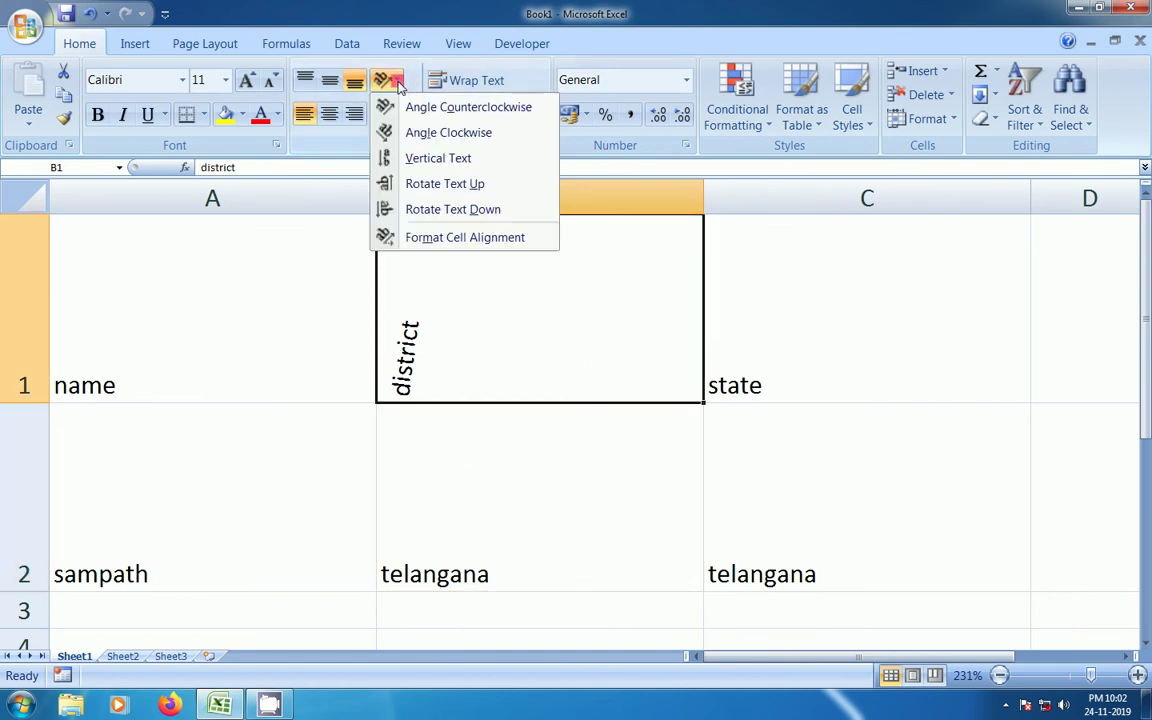
{"action": "left_click", "coordinate": [456, 238]}
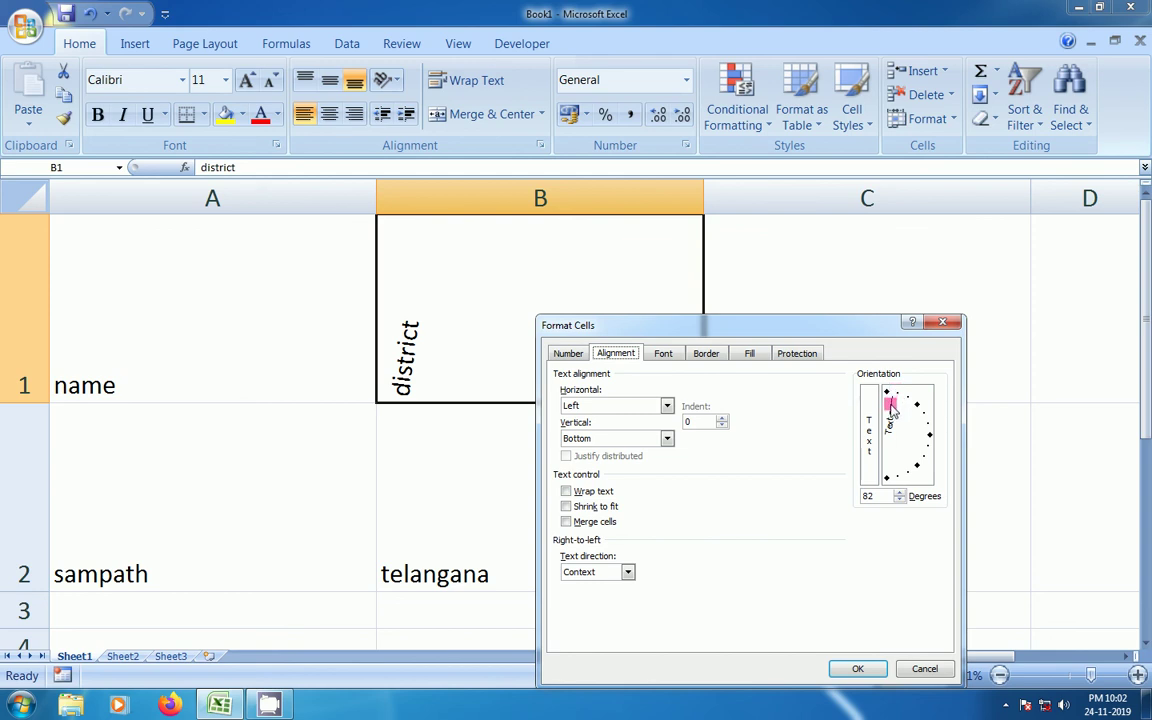
{"action": "left_click_drag", "start_coordinate": [891, 408], "coordinate": [931, 437]}
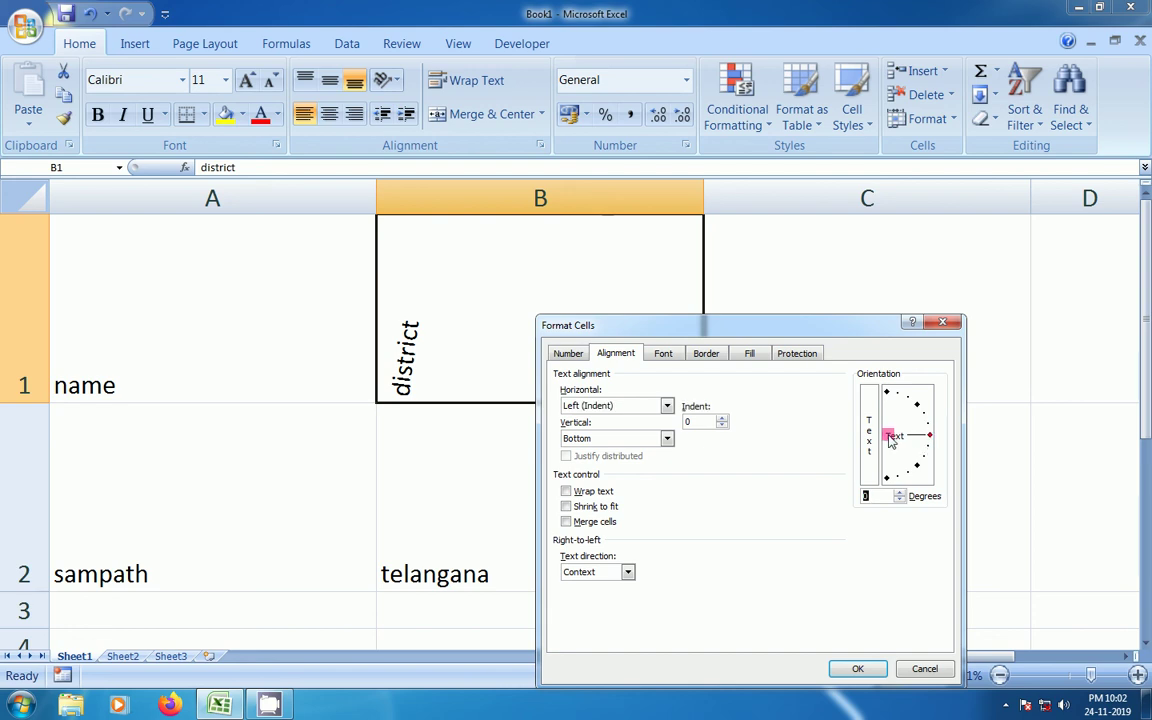
{"action": "left_click", "coordinate": [857, 666]}
{"action": "left_click", "coordinate": [850, 667]}
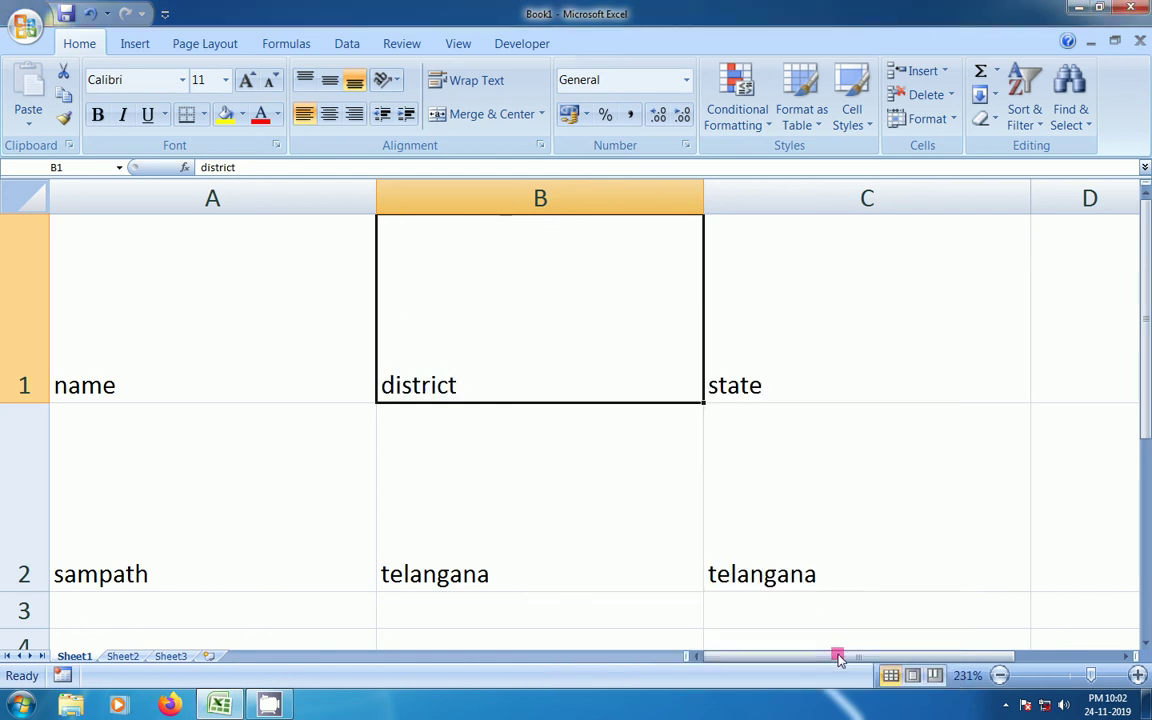